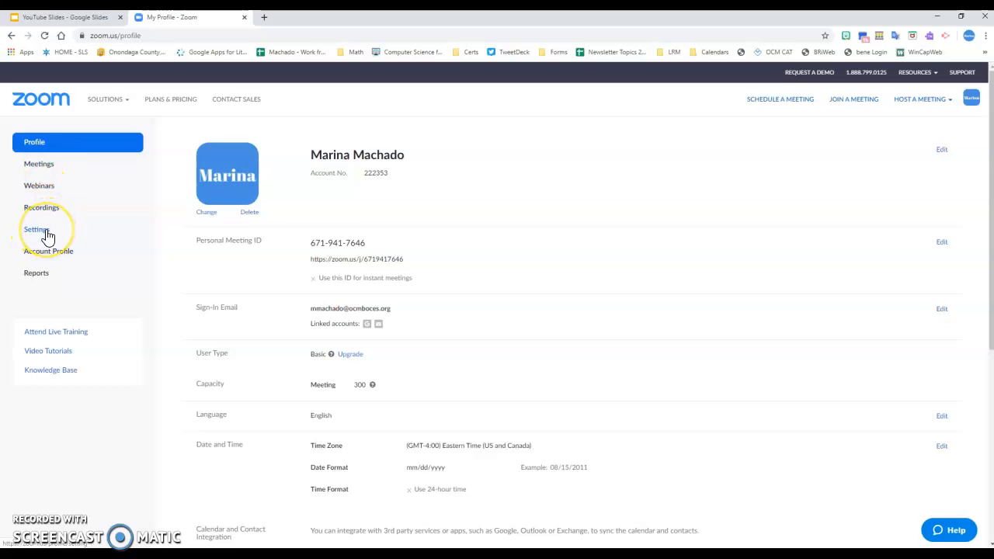
# Go to Settings in the sidebar to show the Meeting settings, including Join before host and password options.
pyautogui.click(46, 235)
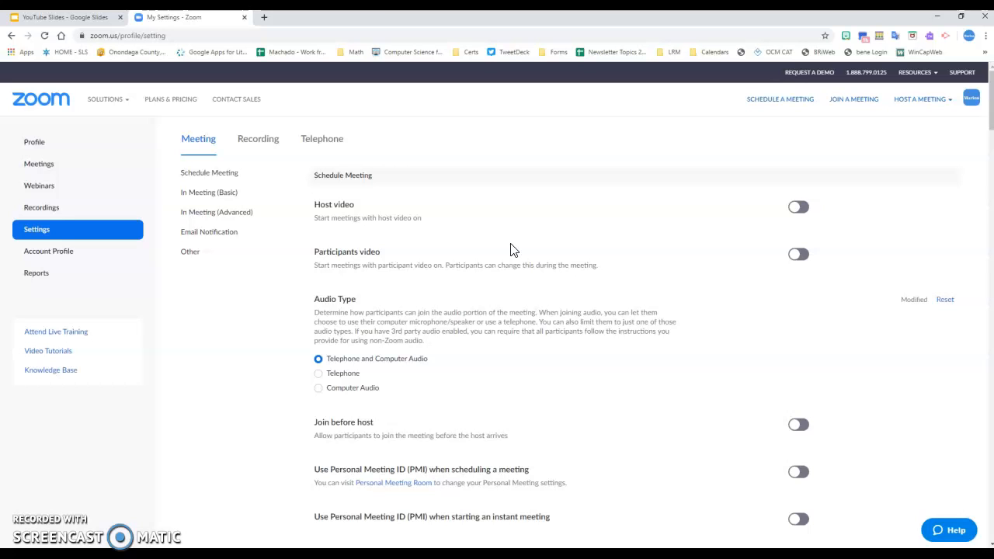
pyautogui.scroll(-2, 528, 267)
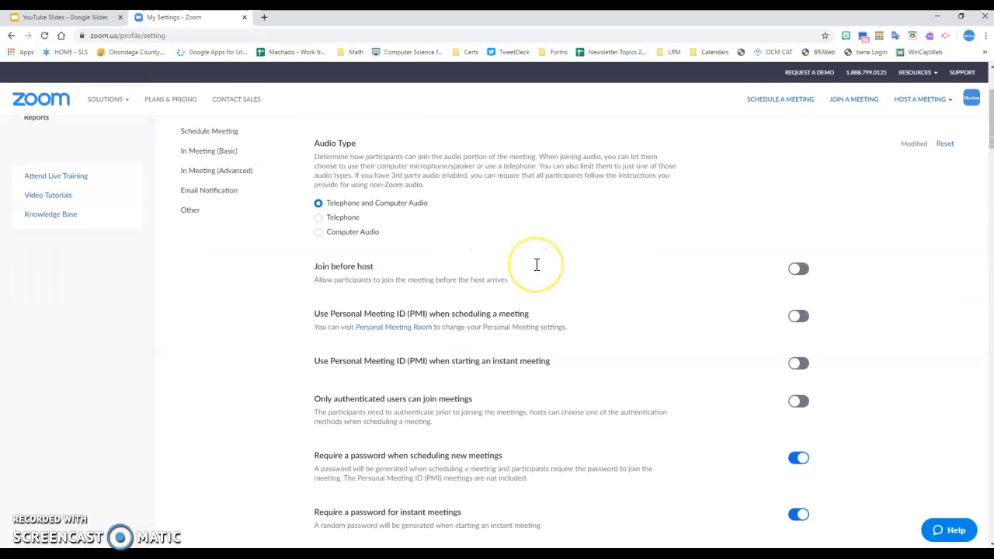
pyautogui.scroll(-1, 505, 260)
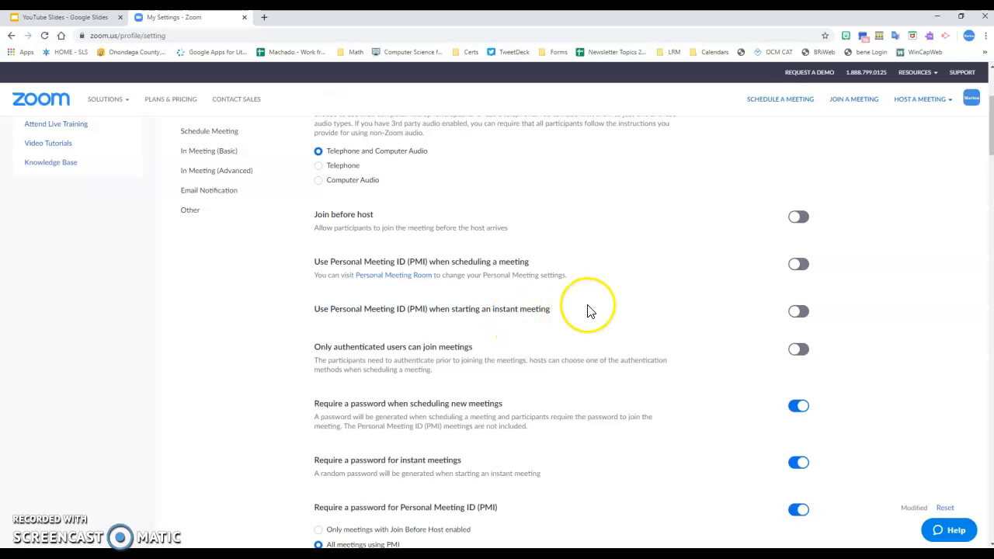
pyautogui.scroll(-2, 587, 310)
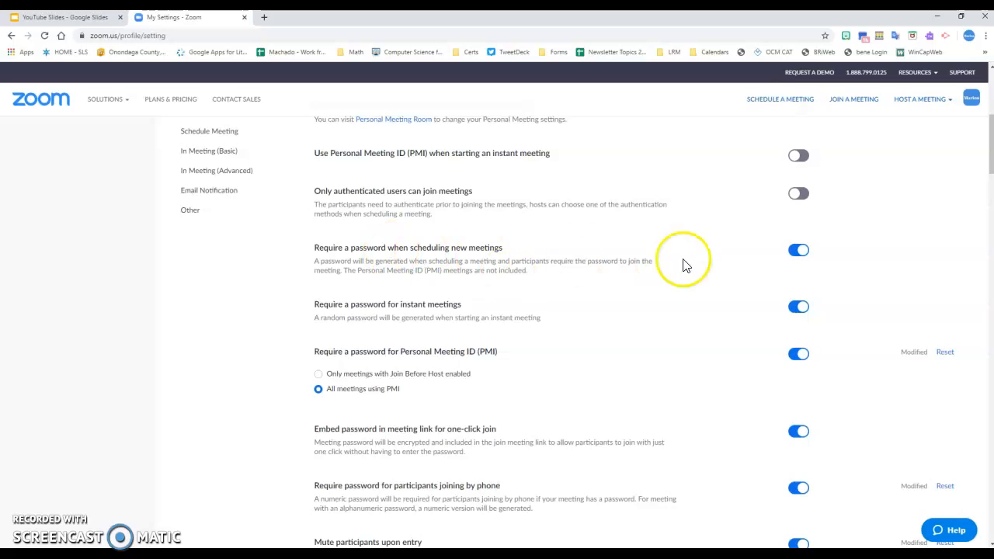
pyautogui.scroll(-1, 543, 318)
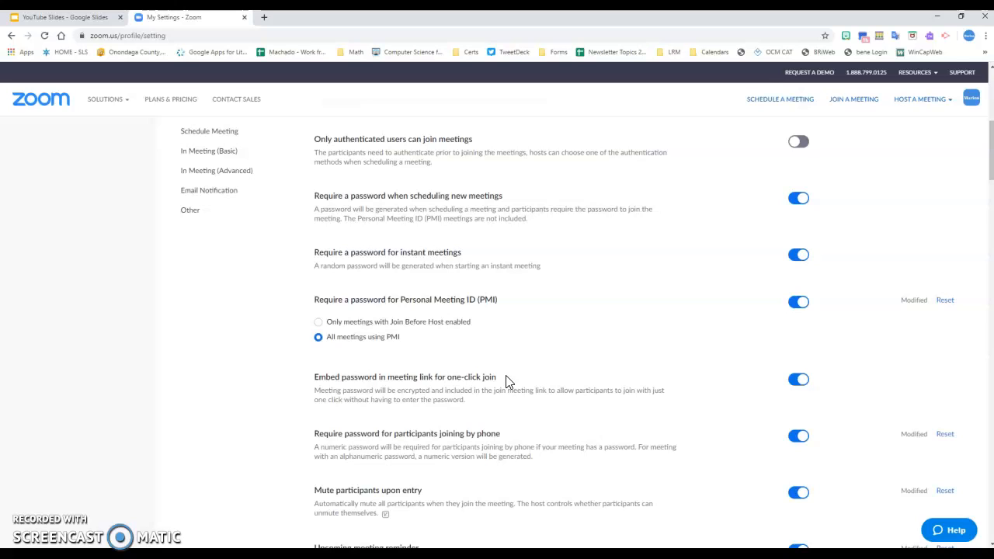
# Turn off 'Embed password in meeting link for one-click join', then scroll down to the in-meeting chat settings.
pyautogui.click(803, 384)
pyautogui.scroll(-4, 499, 391)
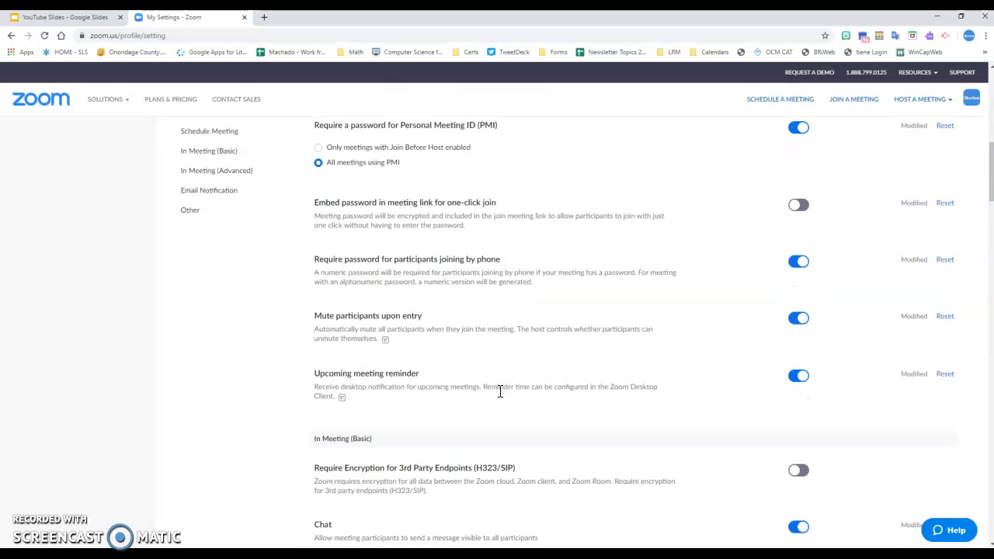
pyautogui.scroll(-2, 499, 396)
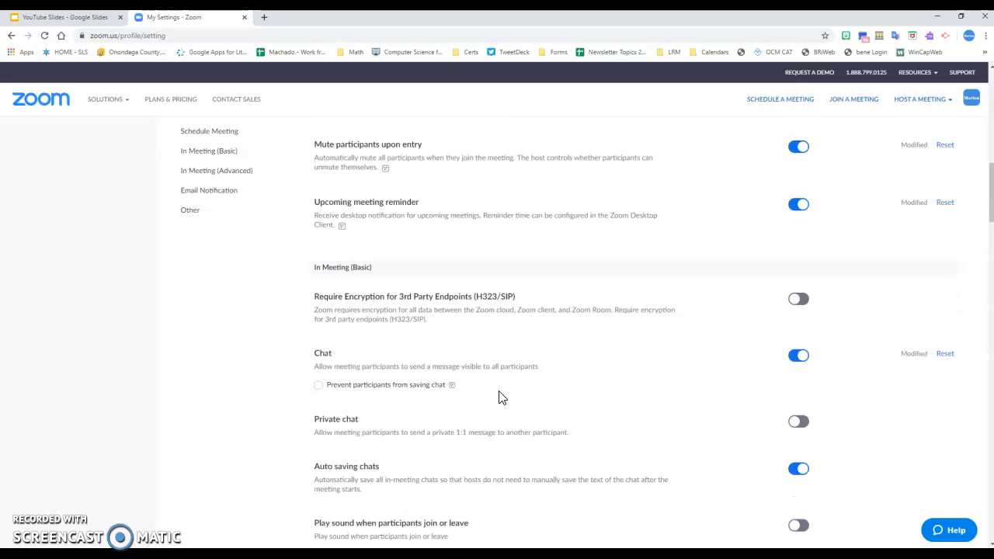
pyautogui.scroll(-2, 499, 397)
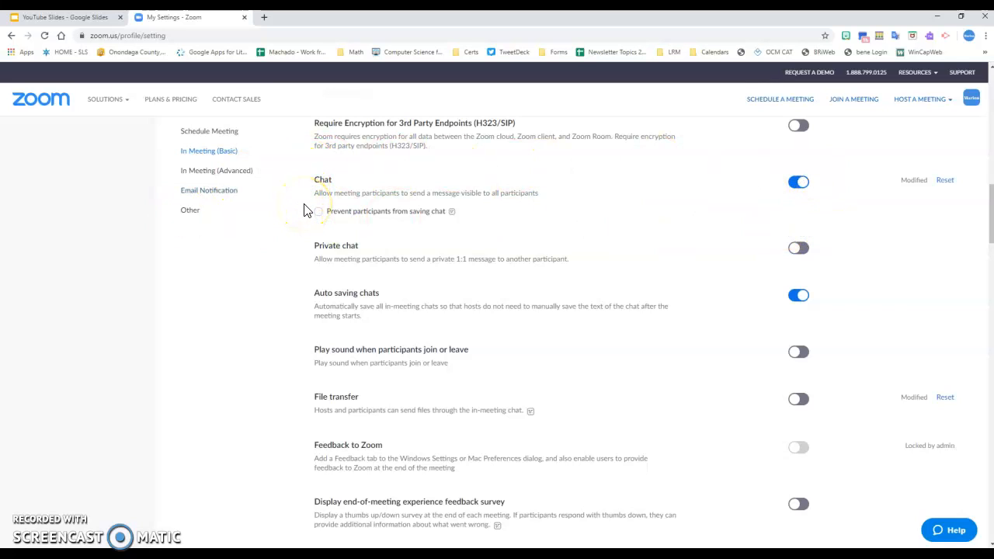
pyautogui.scroll(-1, 307, 210)
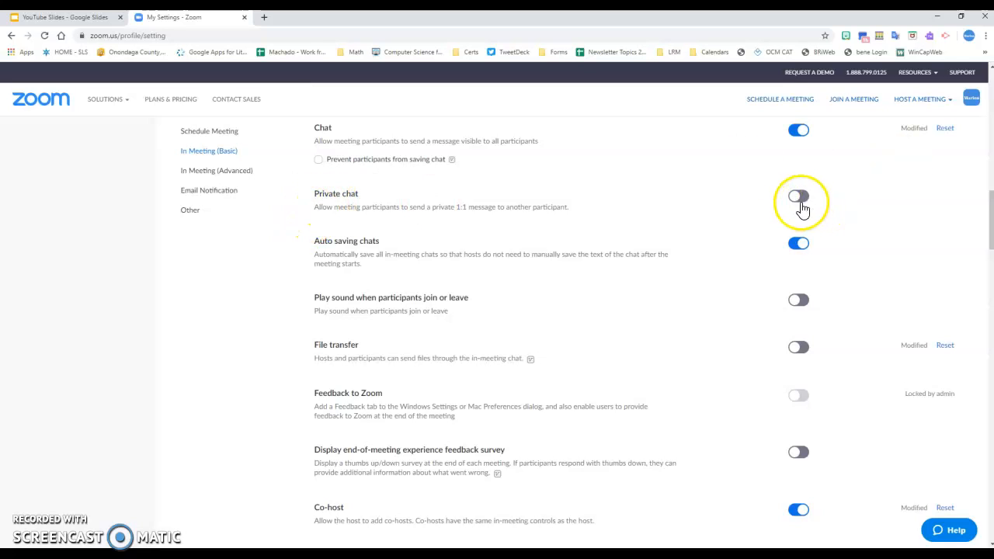
pyautogui.scroll(-3, 548, 266)
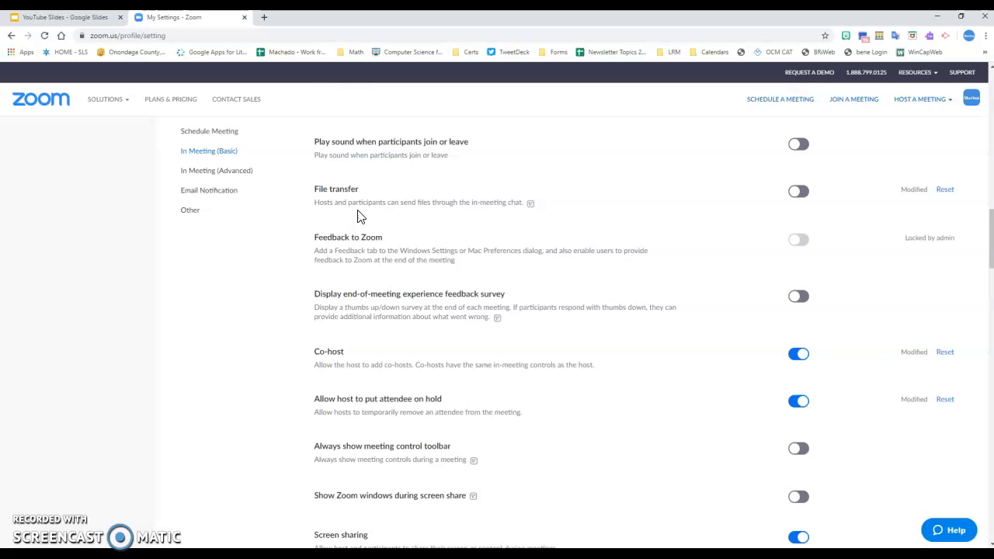
pyautogui.scroll(-3, 428, 193)
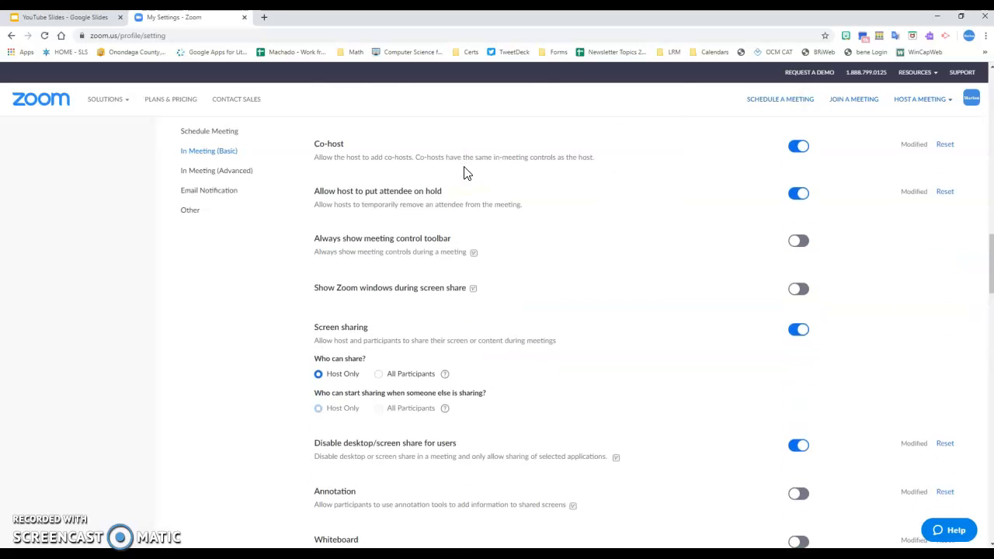
pyautogui.scroll(-1, 465, 172)
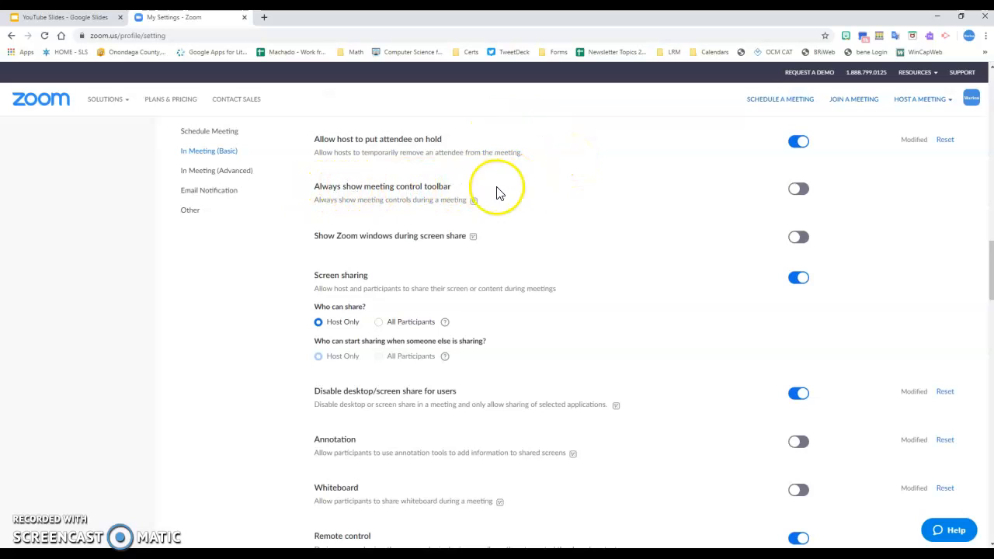
pyautogui.scroll(-2, 498, 194)
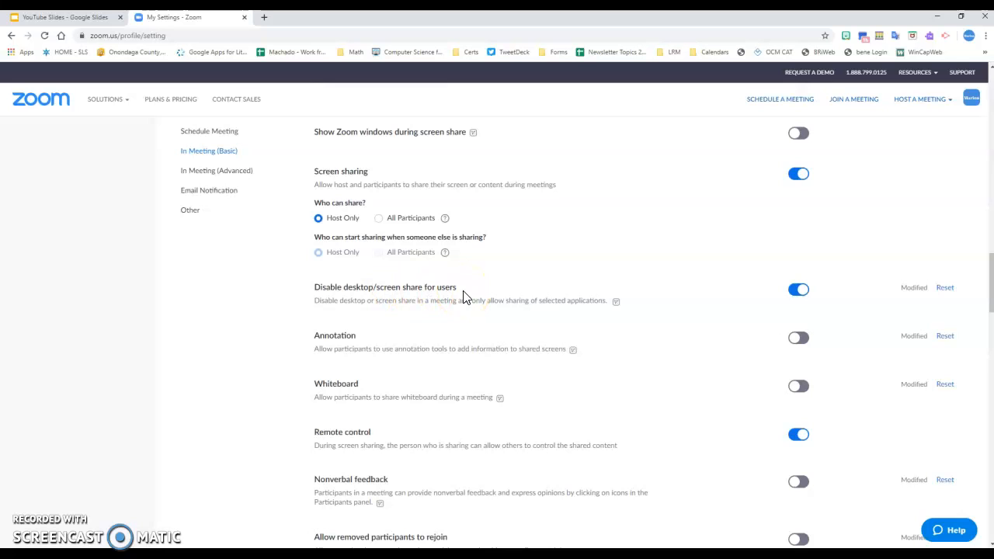
pyautogui.scroll(-1, 464, 297)
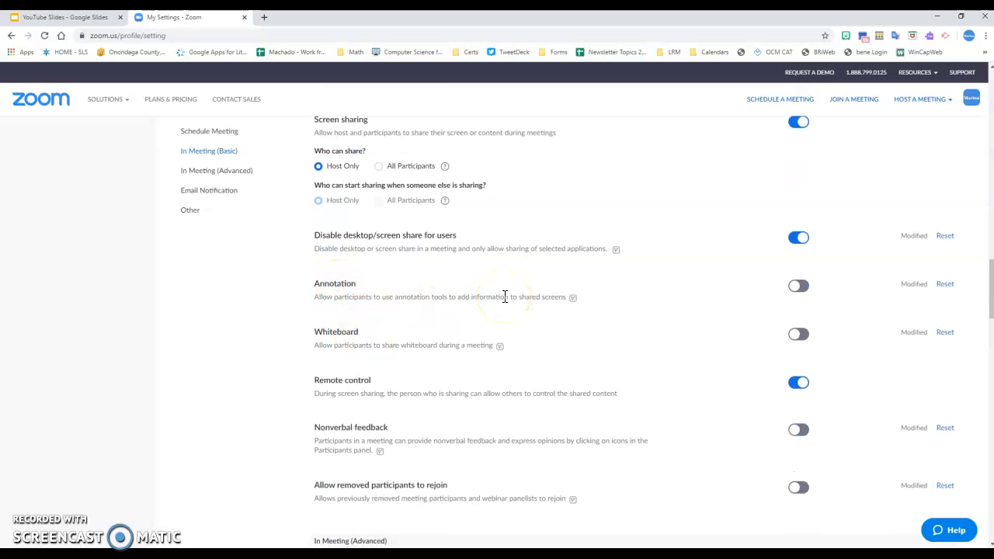
pyautogui.scroll(-1, 505, 296)
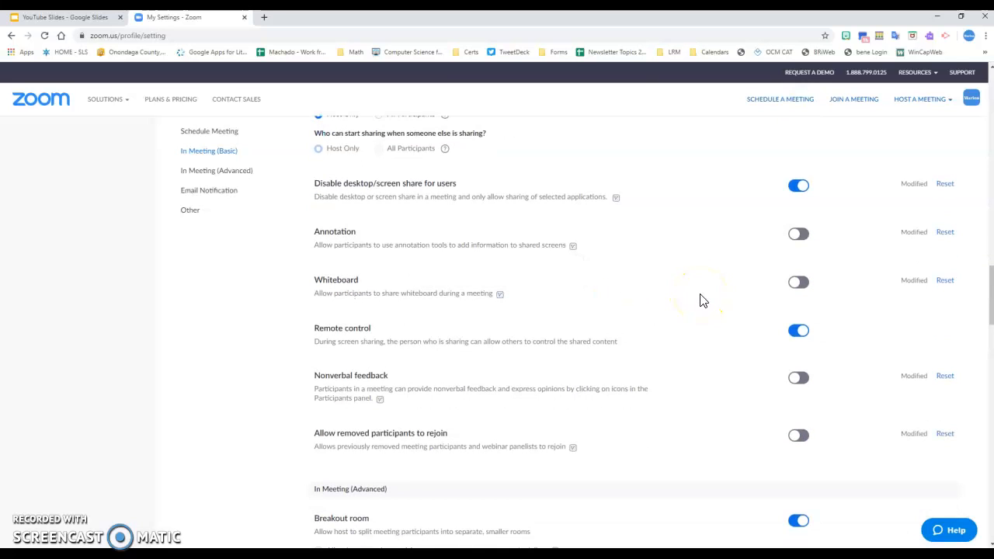
pyautogui.scroll(-4, 701, 300)
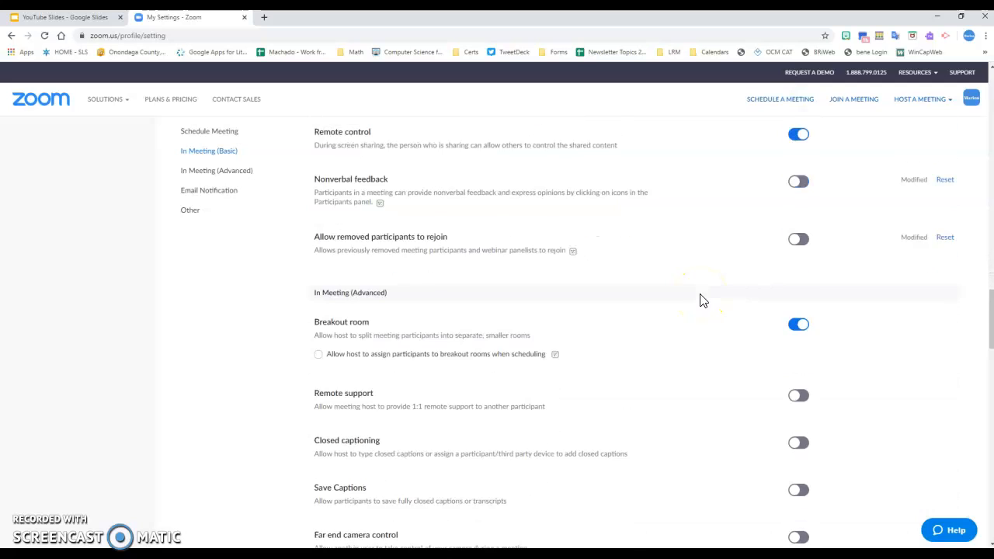
pyautogui.scroll(-1, 702, 300)
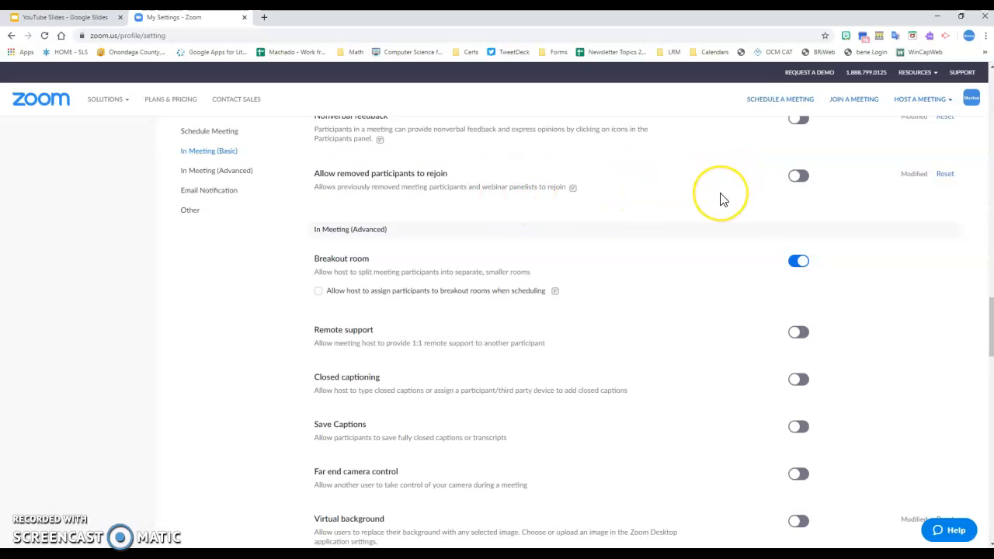
pyautogui.scroll(-3, 722, 200)
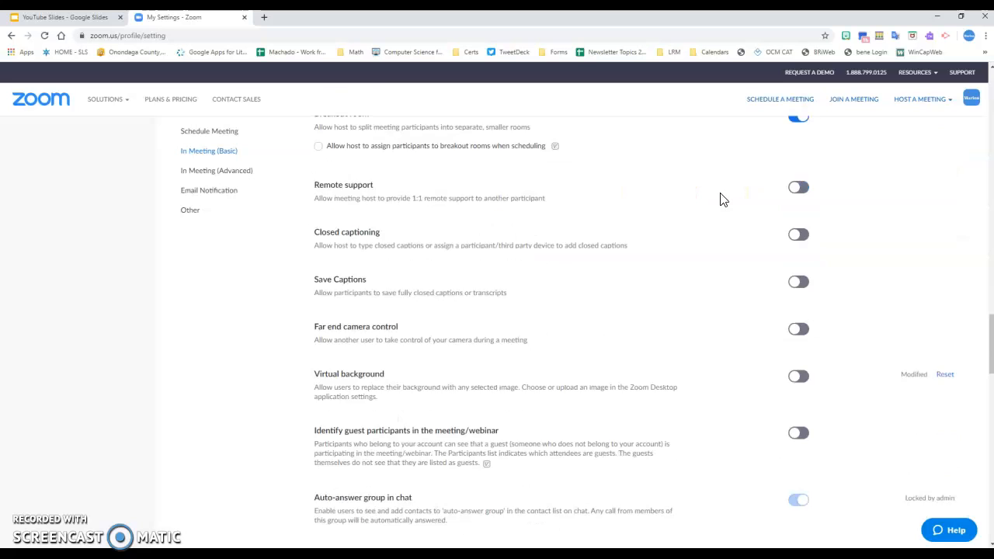
pyautogui.scroll(-2, 722, 199)
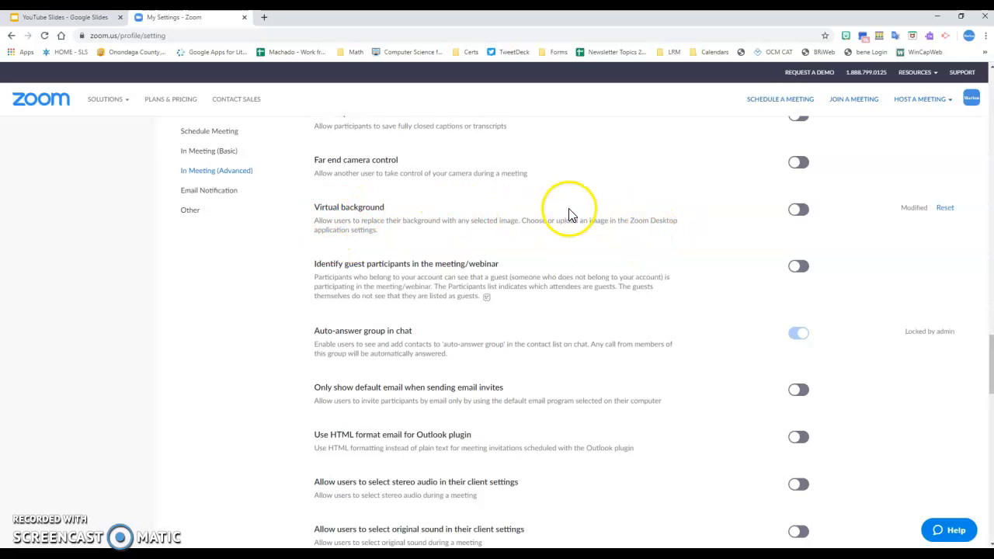
pyautogui.scroll(-3, 569, 214)
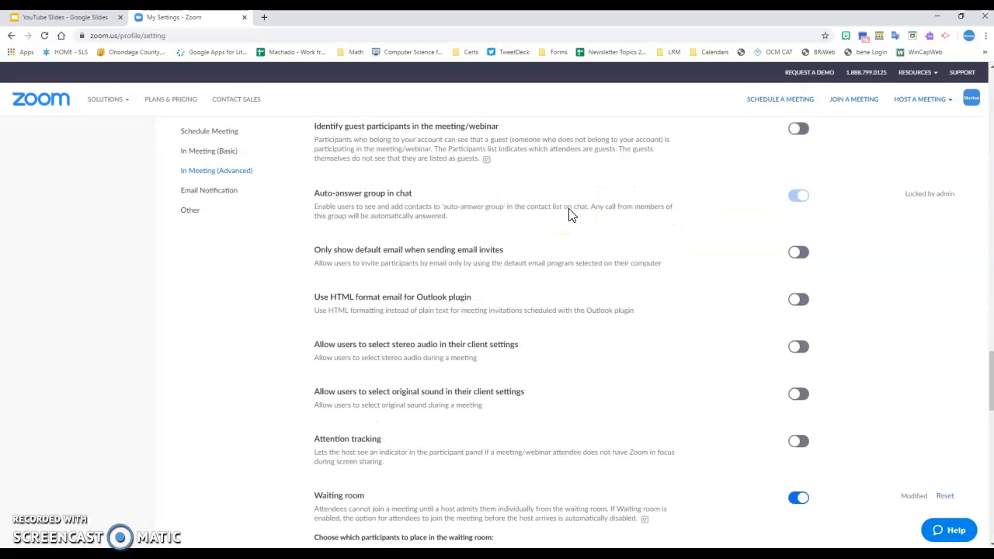
pyautogui.scroll(-3, 568, 215)
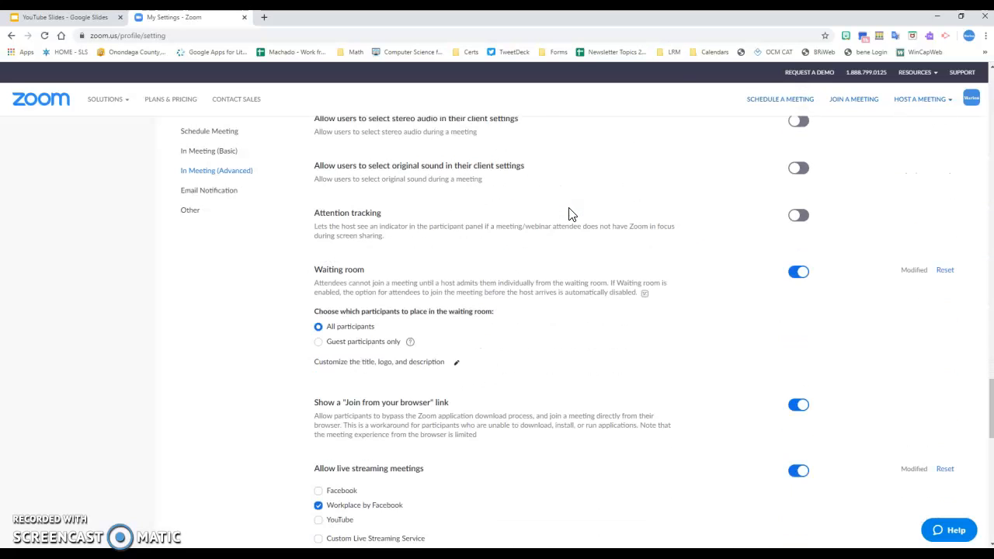
pyautogui.scroll(-2, 569, 214)
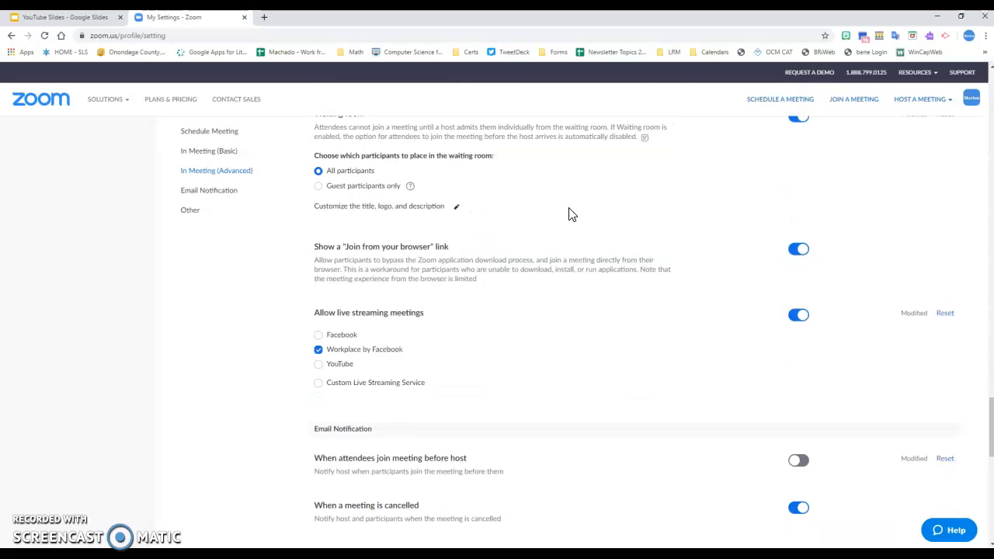
pyautogui.scroll(1, 568, 214)
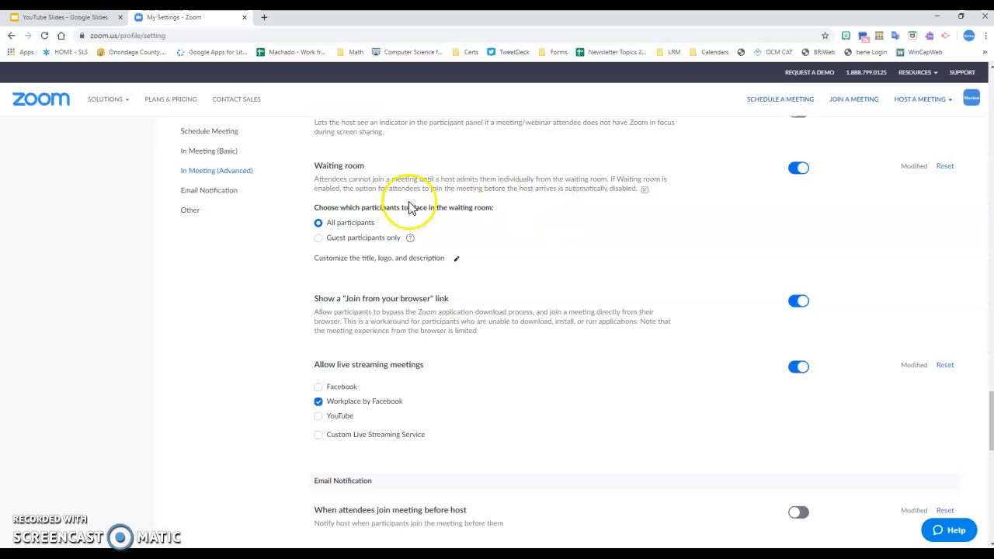
pyautogui.click(319, 223)
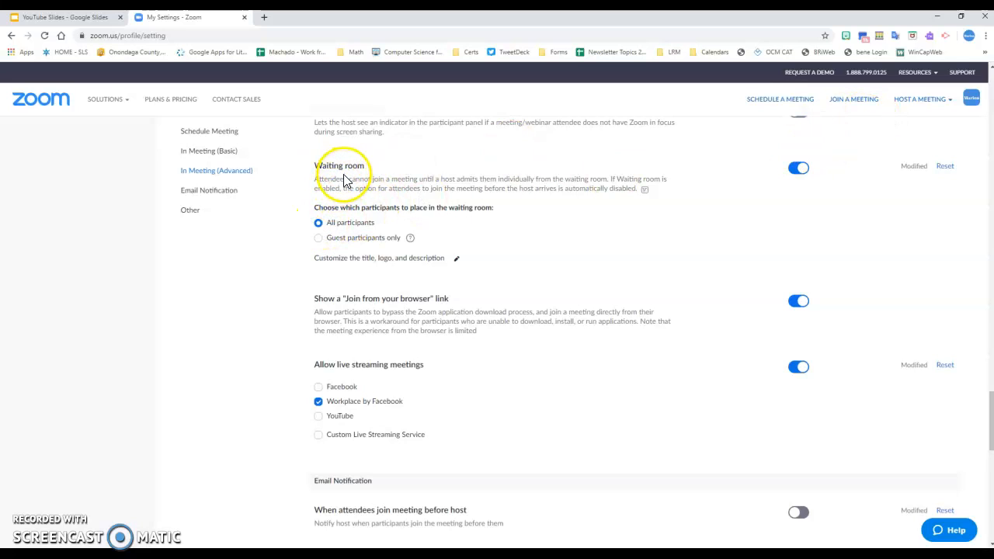
pyautogui.click(457, 259)
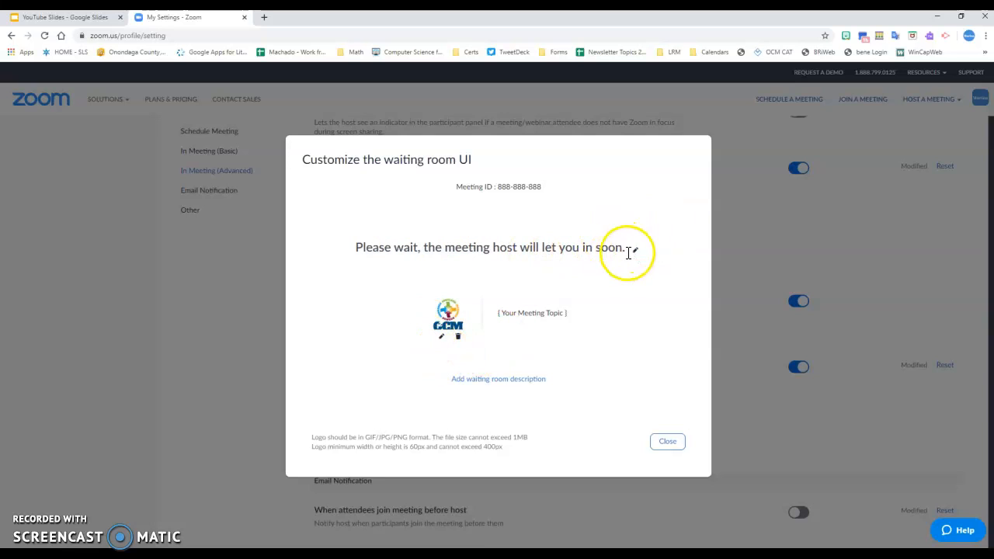
pyautogui.click(503, 313)
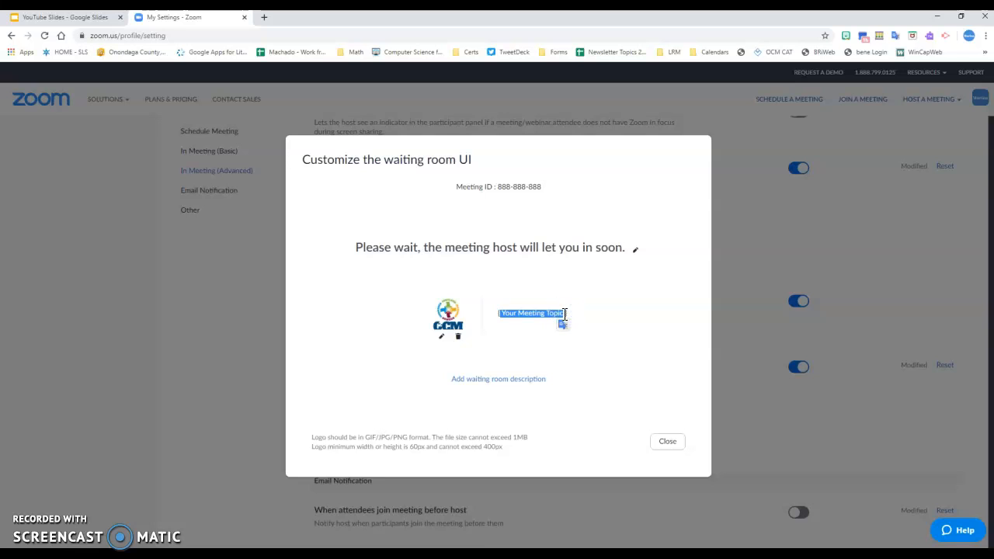
pyautogui.click(636, 313)
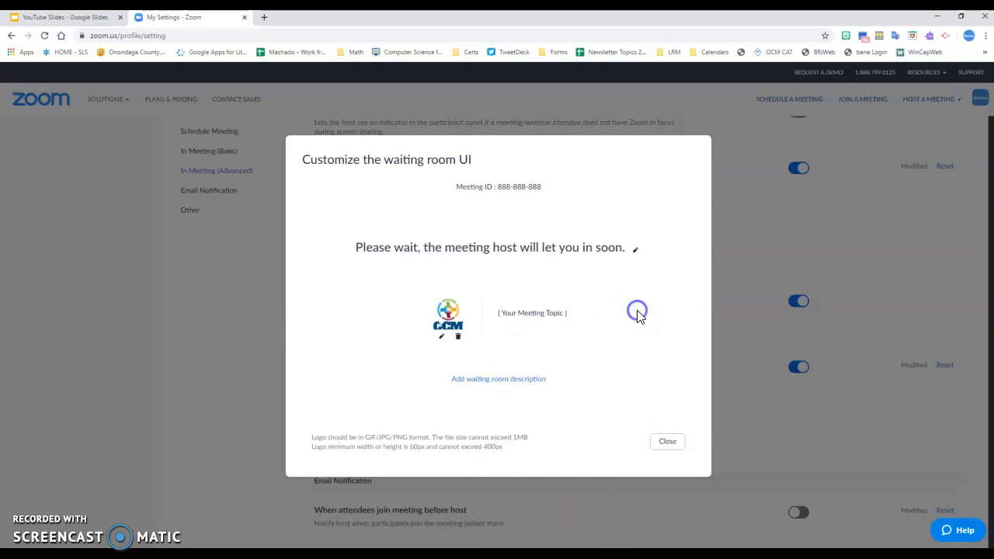
pyautogui.click(672, 444)
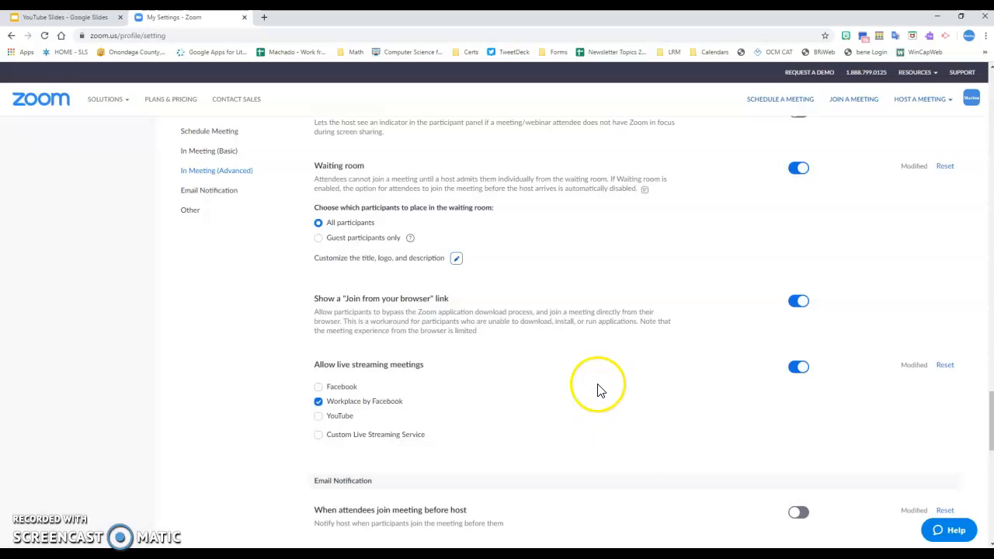
pyautogui.scroll(-3, 621, 310)
pyautogui.scroll(-2, 621, 316)
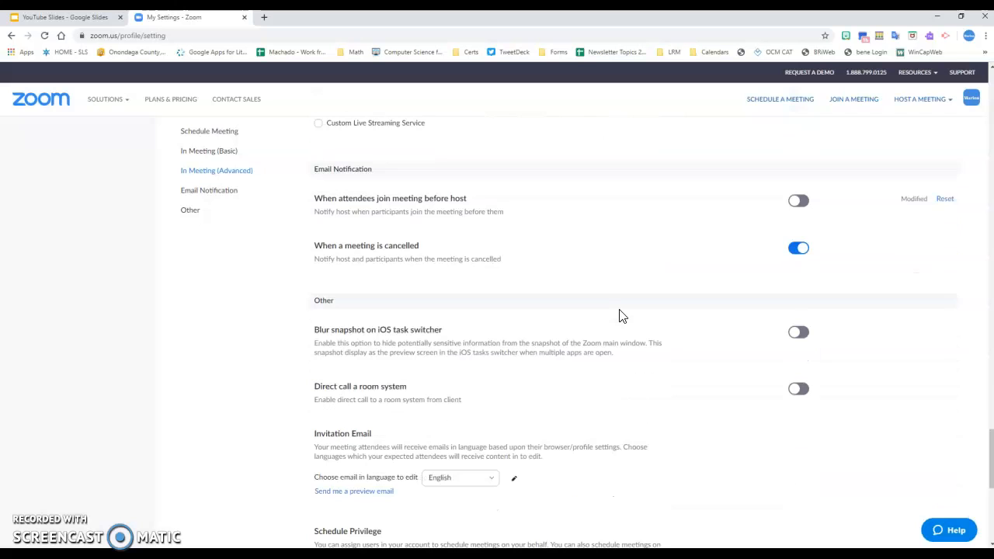
pyautogui.scroll(-2, 621, 314)
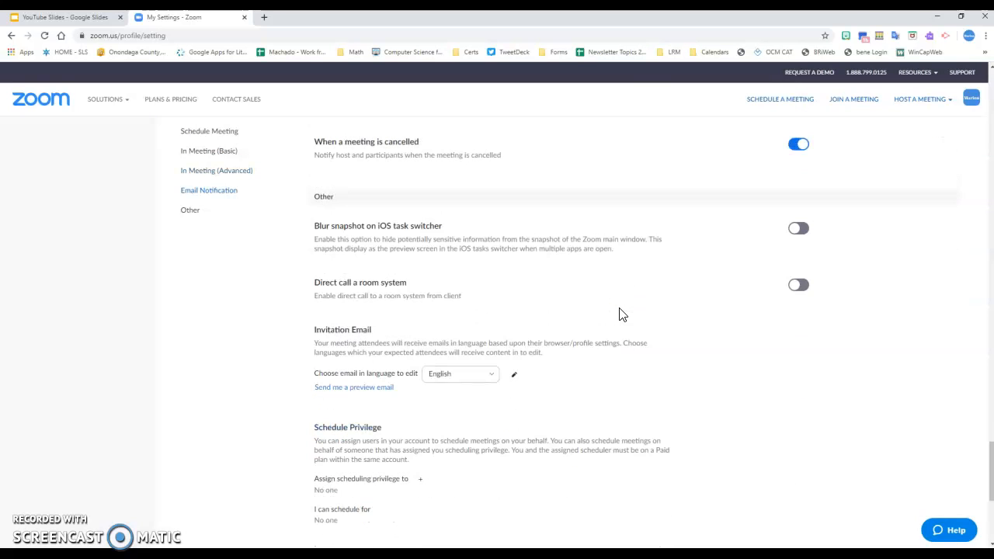
pyautogui.scroll(15, 620, 311)
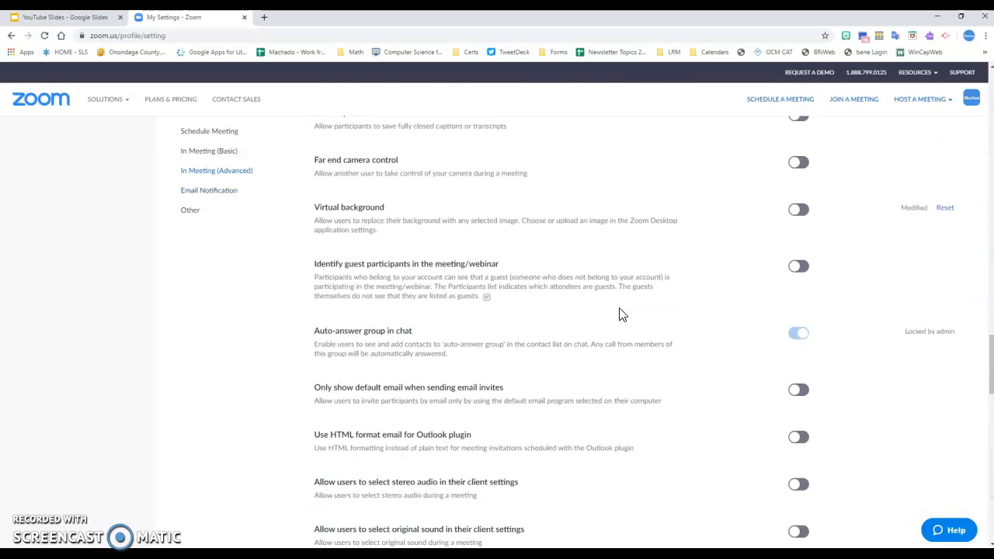
pyautogui.scroll(20, 620, 314)
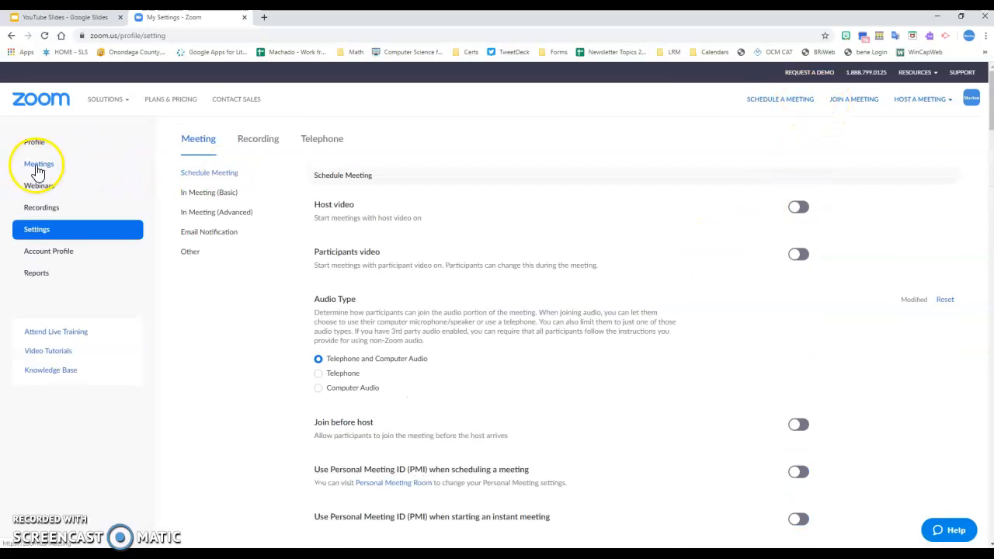
pyautogui.click(38, 170)
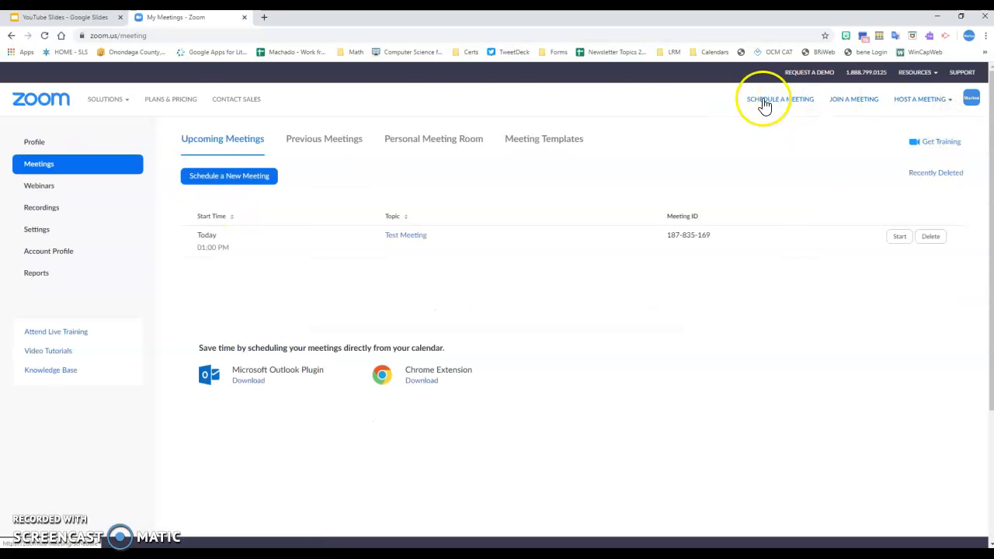
# Go to Meetings in the sidebar to list upcoming meetings, showing Test Meeting today at 01:00 PM.
pyautogui.click(403, 239)
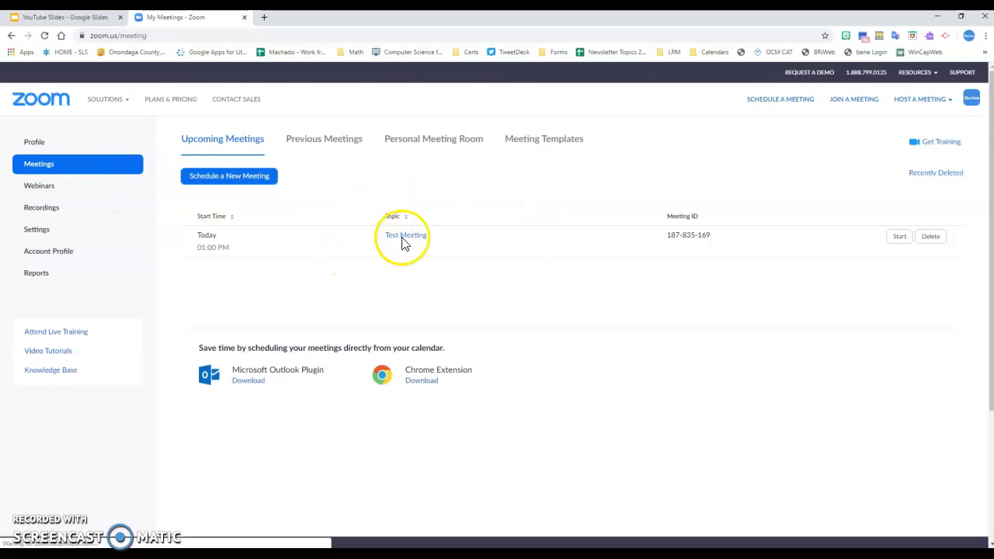
# Schedule a new meeting and change its topic to 'Test Meeting 2', correcting the typo.
pyautogui.click(236, 178)
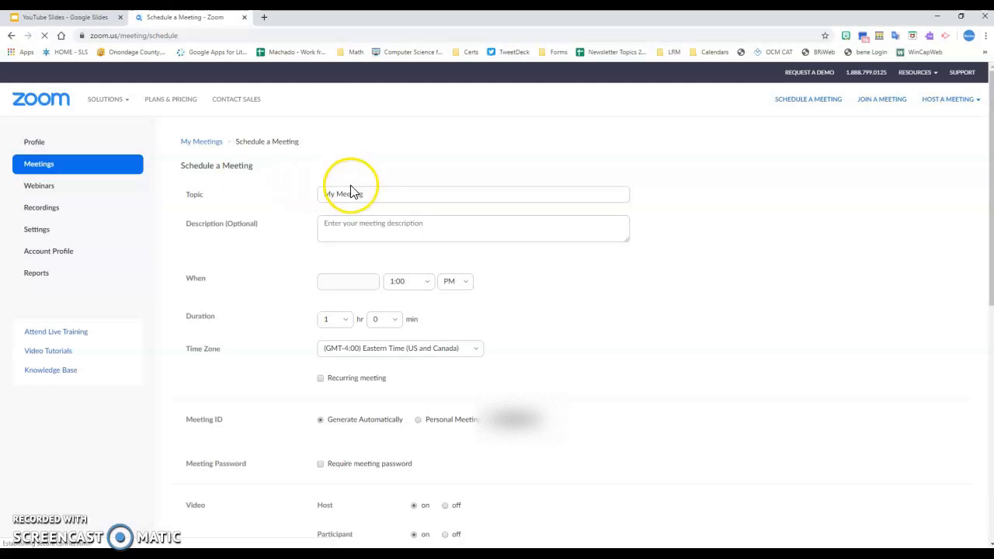
pyautogui.click(372, 194)
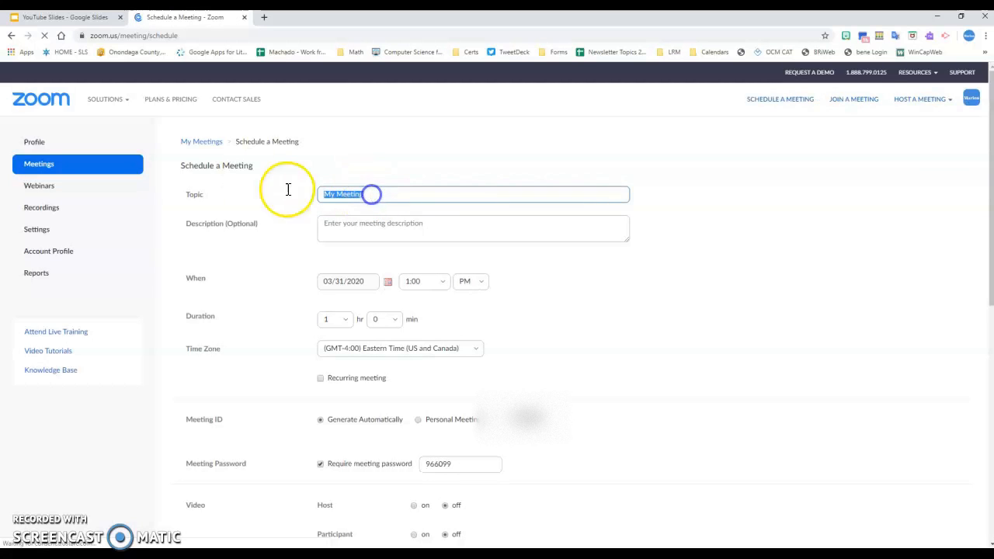
pyautogui.click(330, 194)
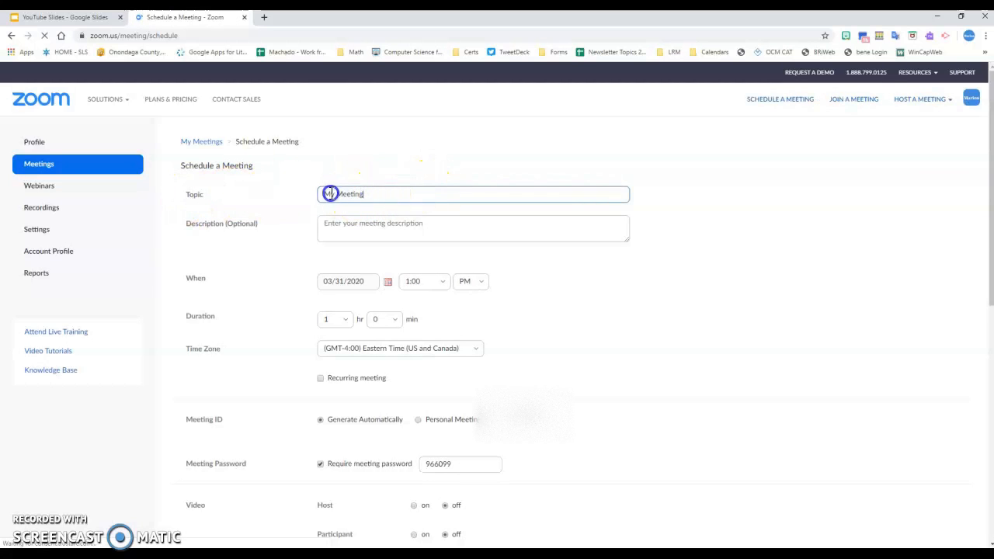
pyautogui.write('Test Mett')
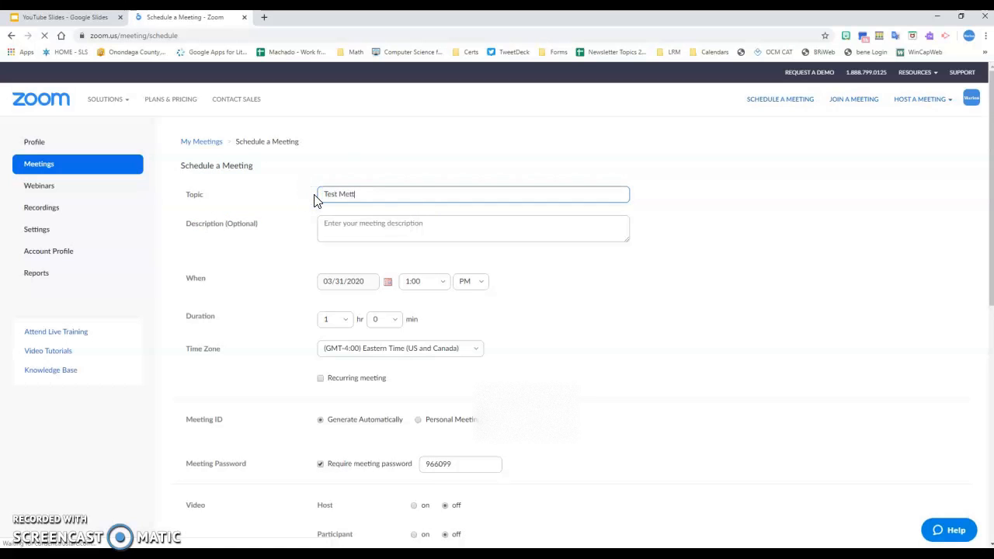
pyautogui.press('BackSpace')
pyautogui.press('BackSpace')
pyautogui.write('etting 2')
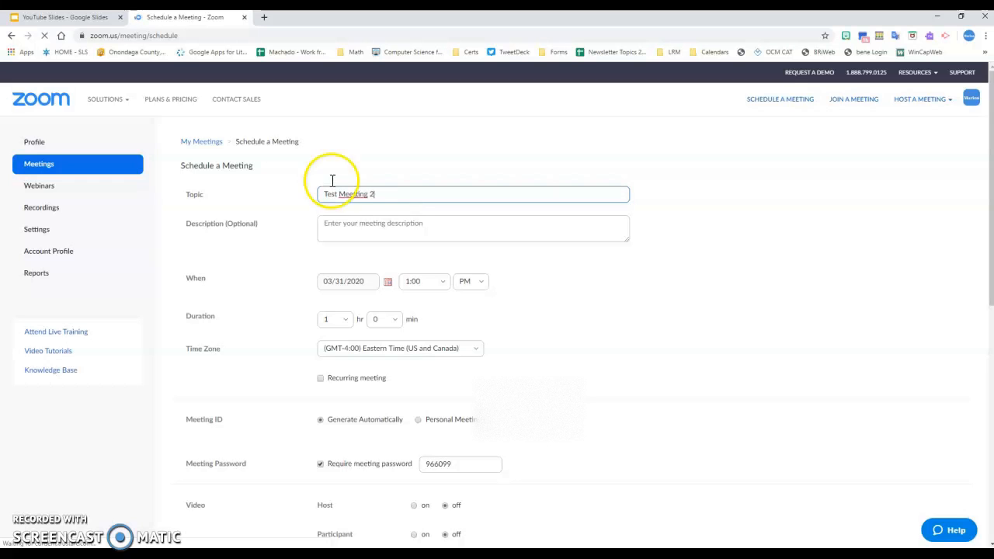
pyautogui.click(356, 195)
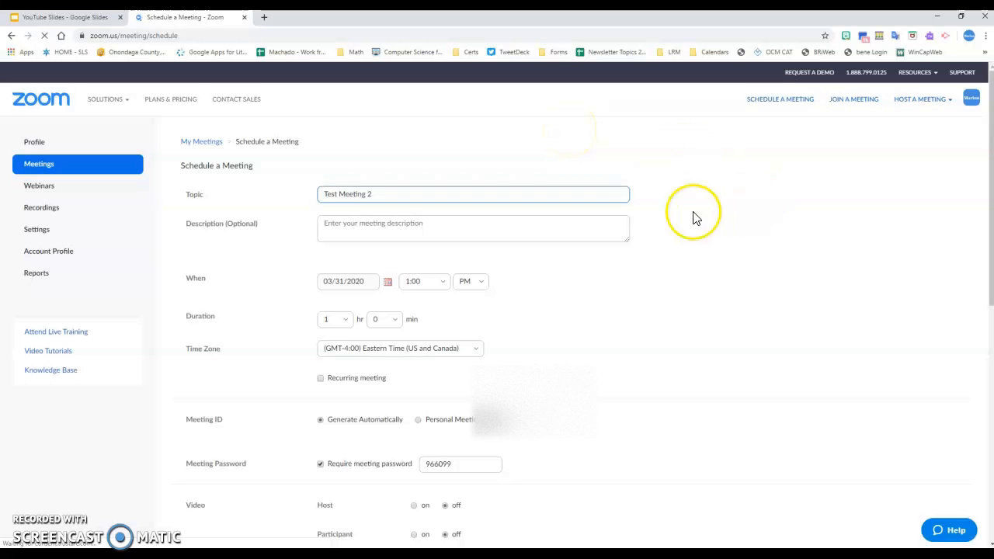
pyautogui.click(645, 204)
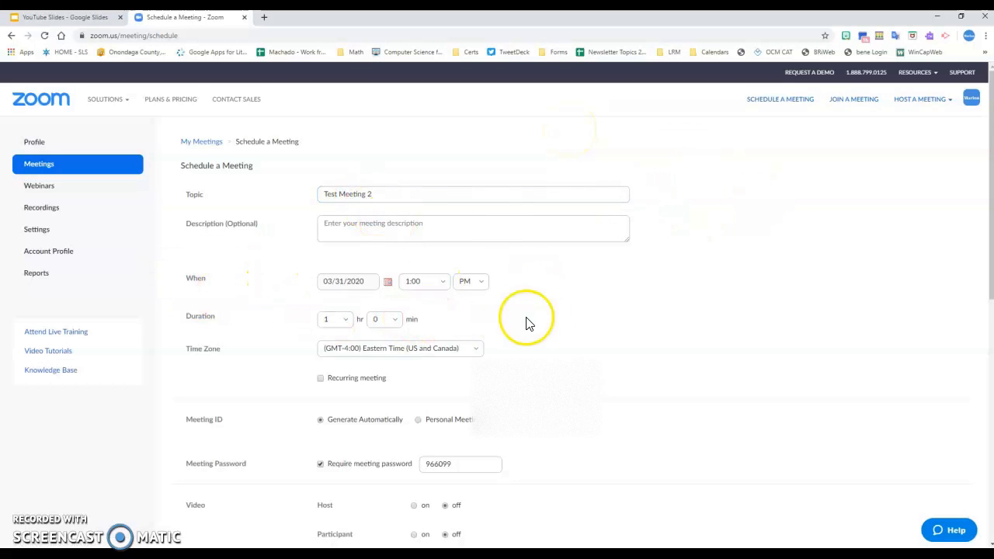
# Scroll to the Meeting Password field and overwrite the generated password with your own custom password.
pyautogui.scroll(-2, 605, 273)
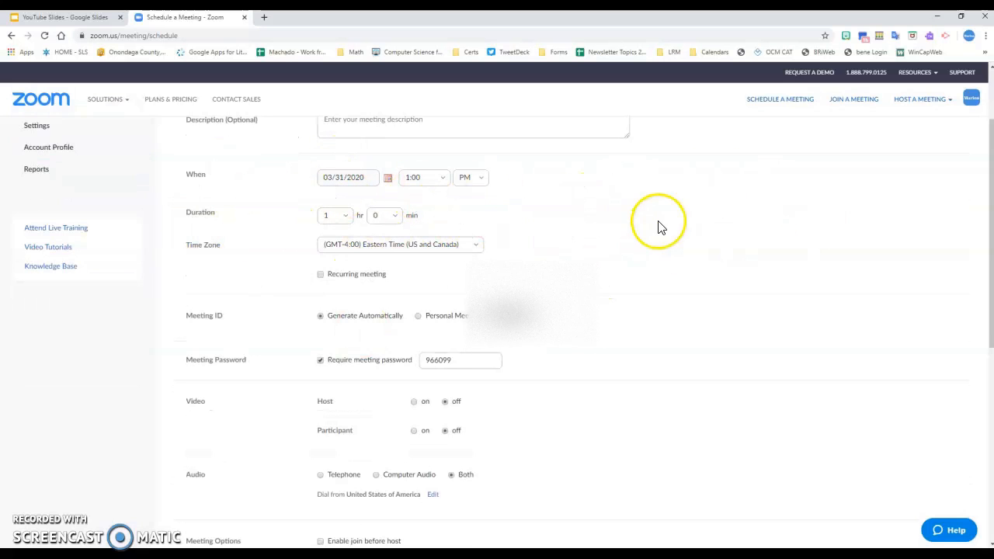
pyautogui.scroll(-3, 658, 222)
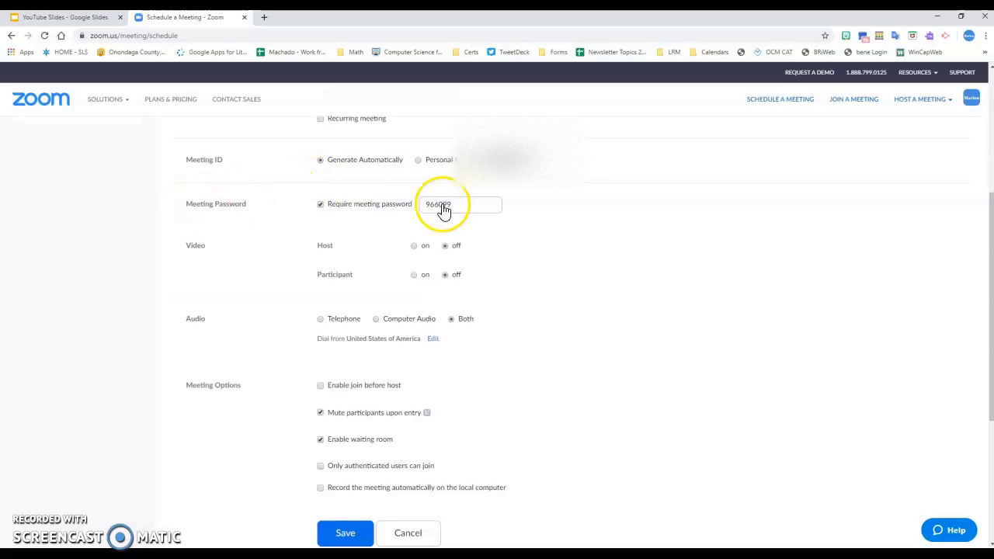
pyautogui.moveTo(423, 206); pyautogui.dragTo(458, 203)
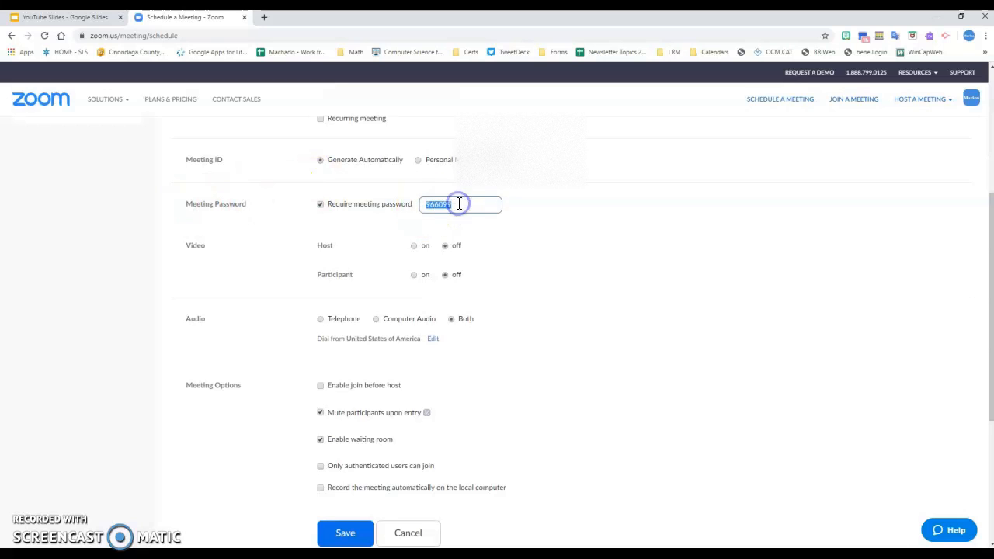
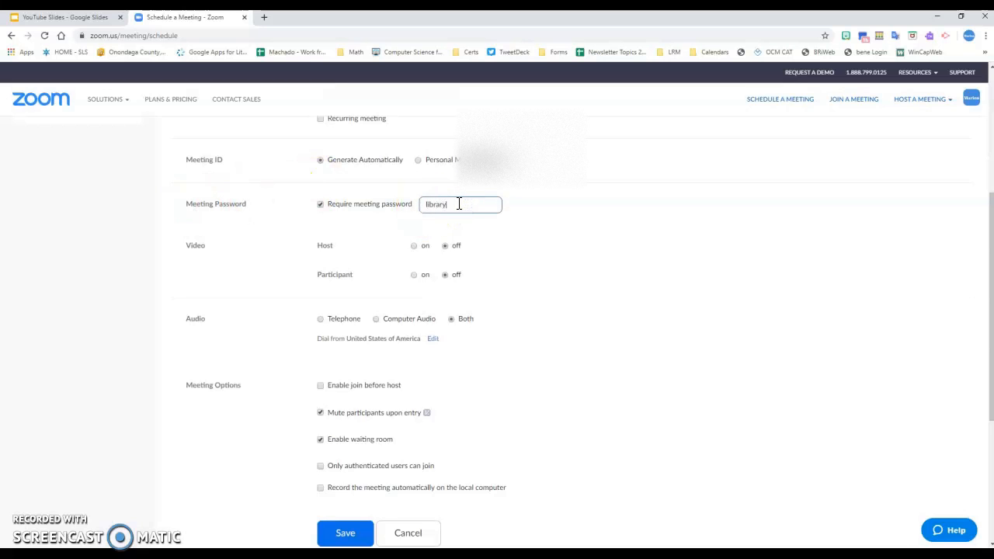
pyautogui.click(544, 210)
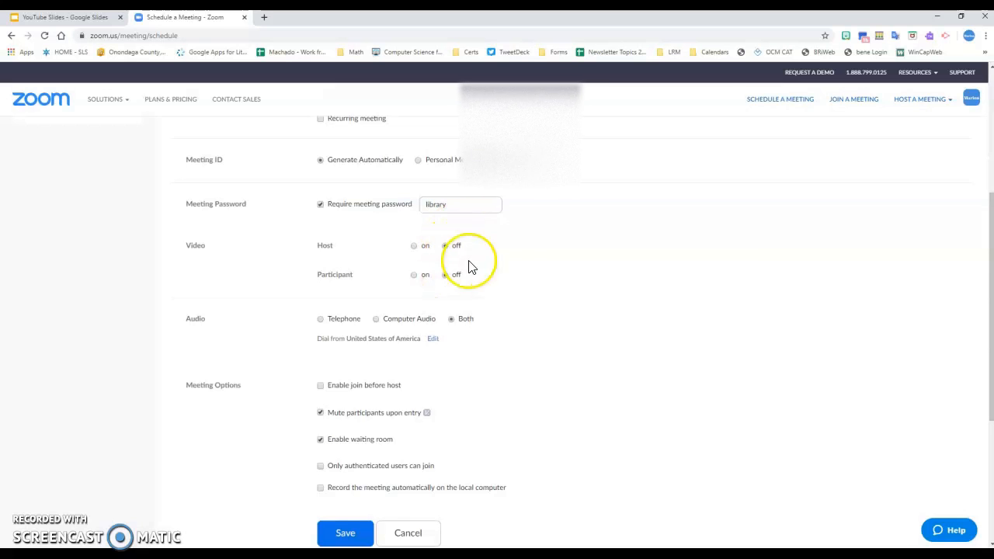
pyautogui.scroll(-2, 532, 245)
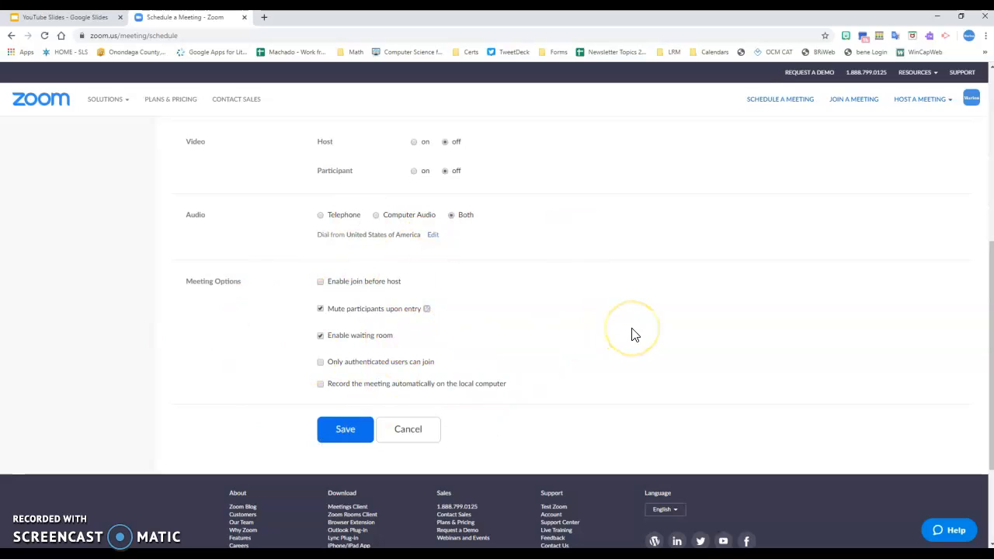
# Save Test Meeting 2 and highlight its meeting ID on the resulting details page.
pyautogui.click(360, 425)
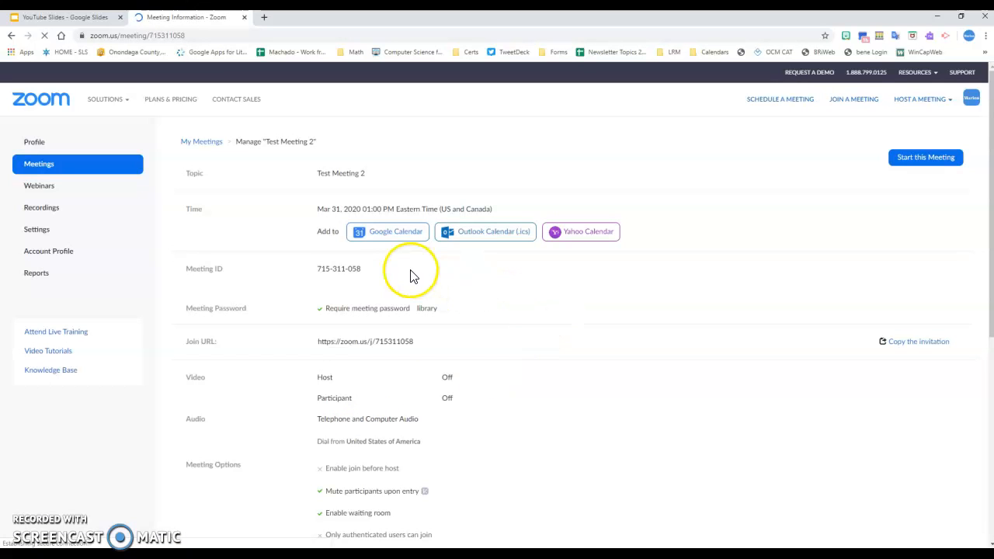
pyautogui.moveTo(319, 269); pyautogui.dragTo(363, 268)
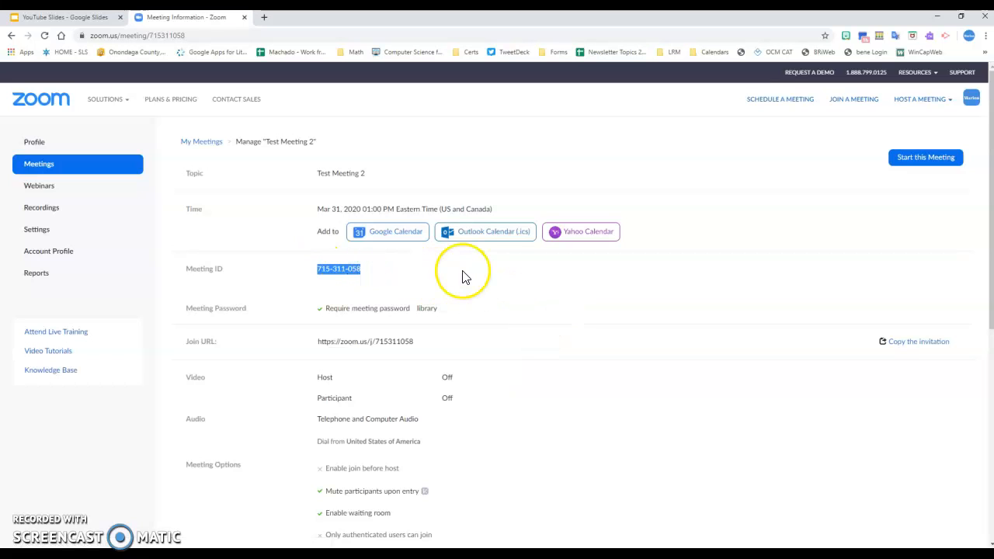
pyautogui.click(464, 277)
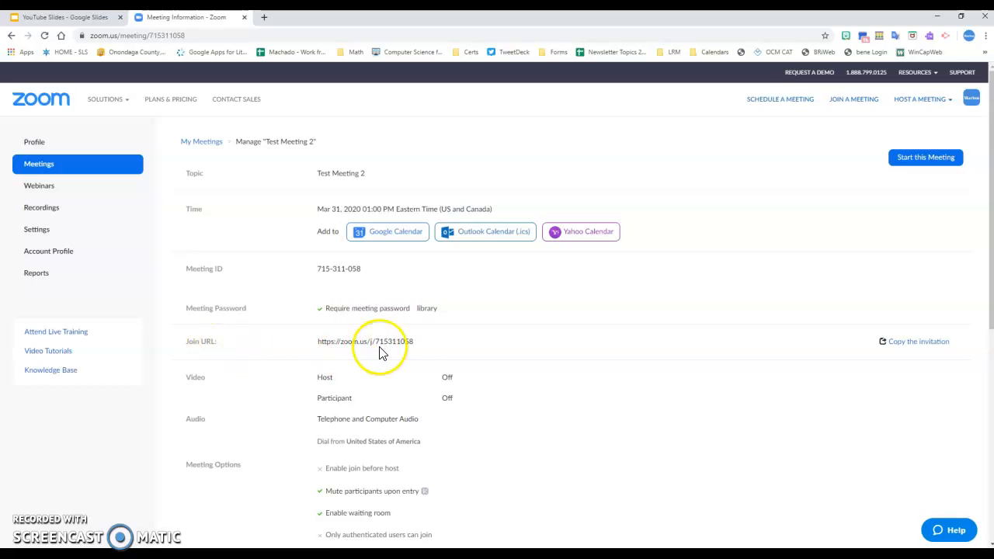
# Open Test Meeting 2's Copy Meeting Invitation dialog, read through the invitation text, then cancel.
pyautogui.click(905, 349)
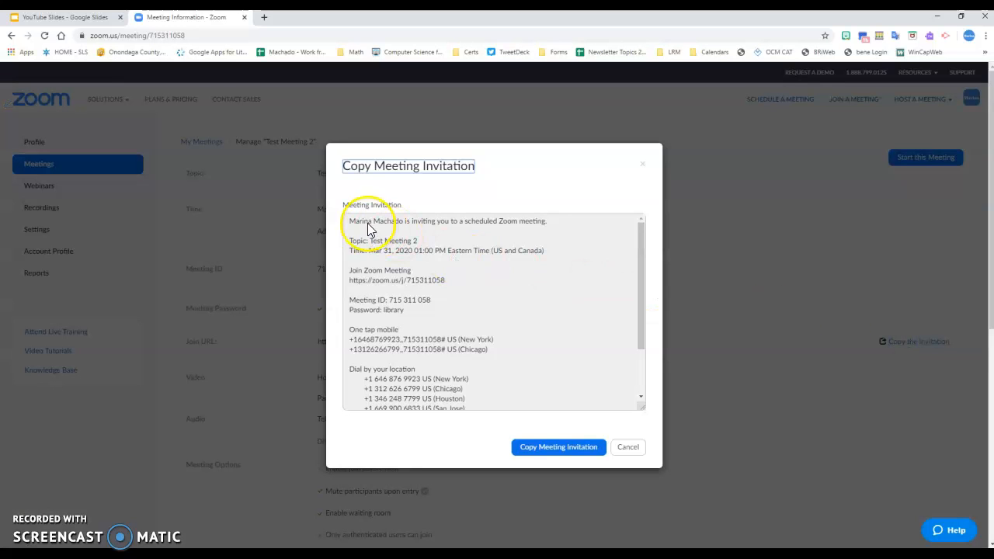
pyautogui.moveTo(349, 220); pyautogui.dragTo(471, 406)
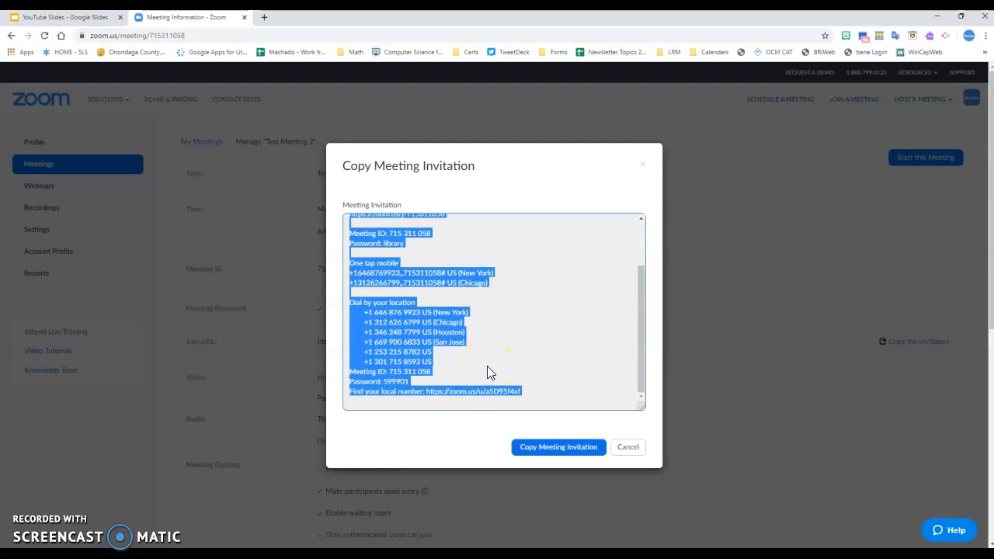
pyautogui.click(391, 244)
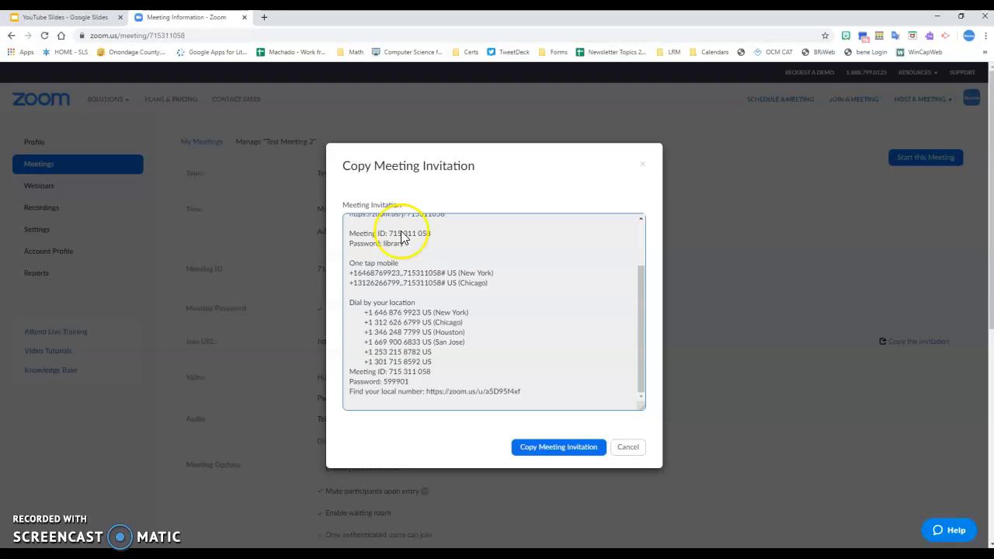
pyautogui.scroll(3, 458, 264)
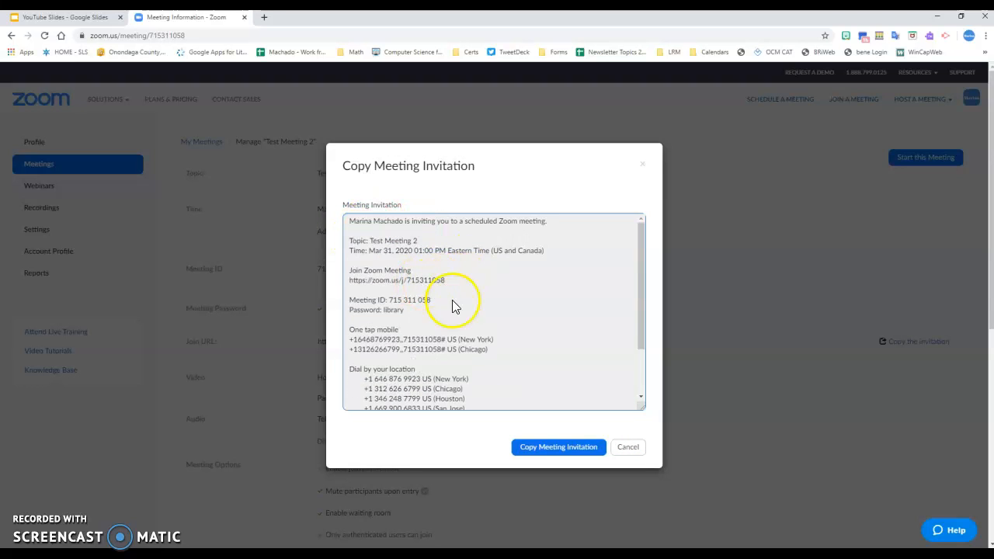
pyautogui.click(627, 448)
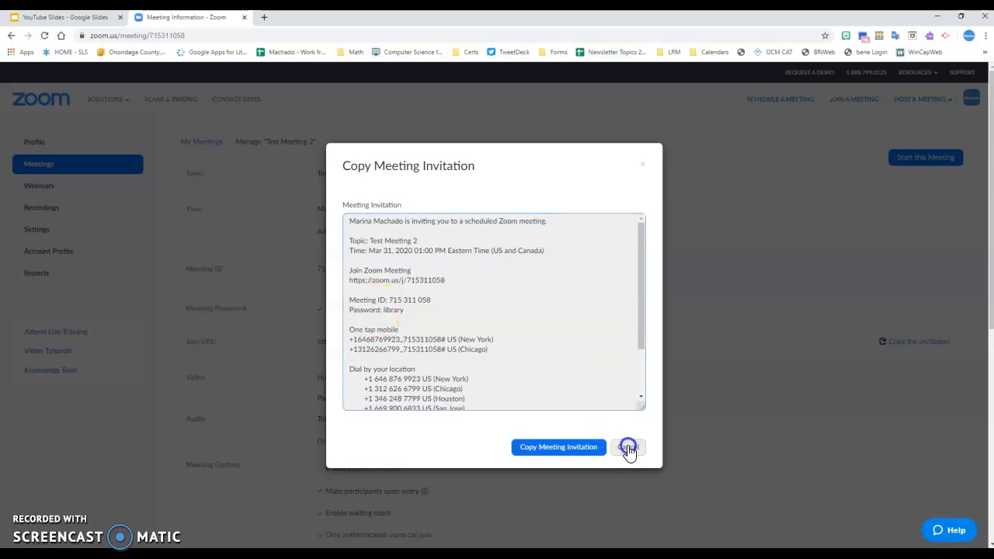
# Scroll down through Test Meeting 2's details page and back up to the top.
pyautogui.scroll(-1, 656, 392)
pyautogui.scroll(-2, 656, 392)
pyautogui.scroll(-1, 656, 392)
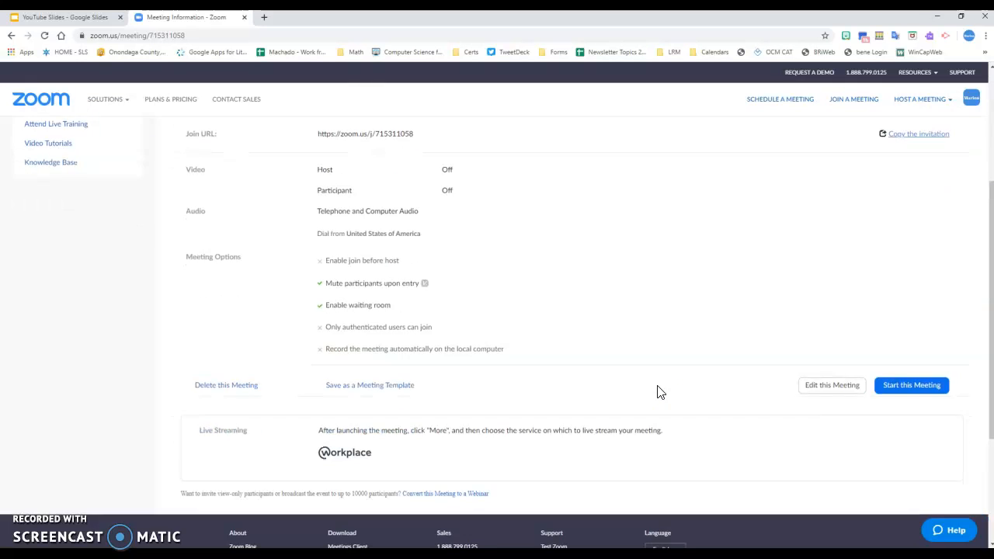
pyautogui.scroll(4, 656, 392)
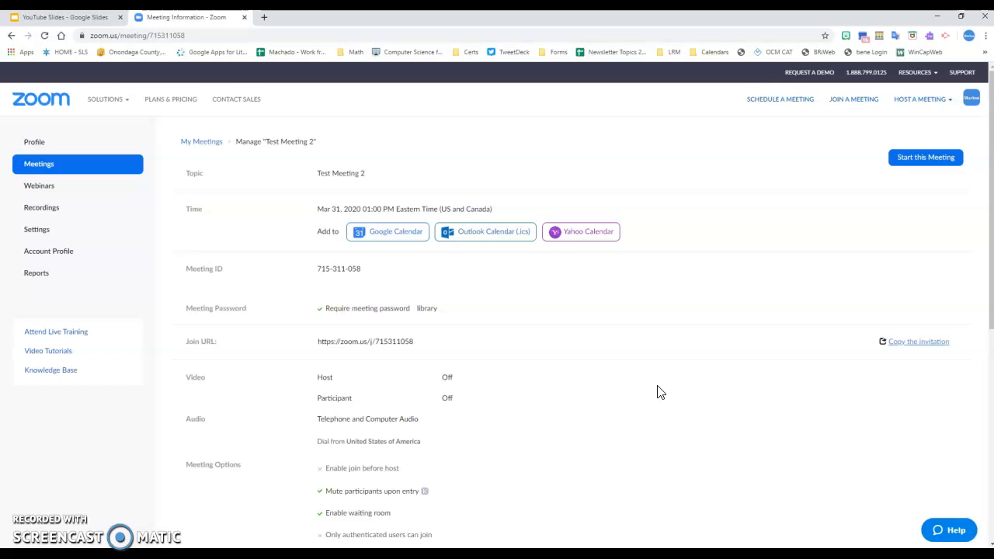
pyautogui.click(631, 468)
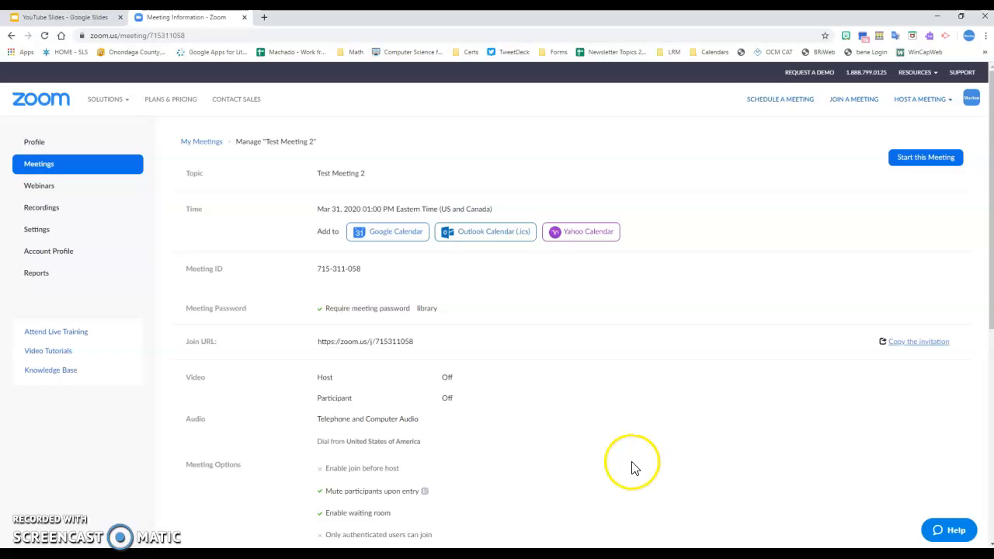